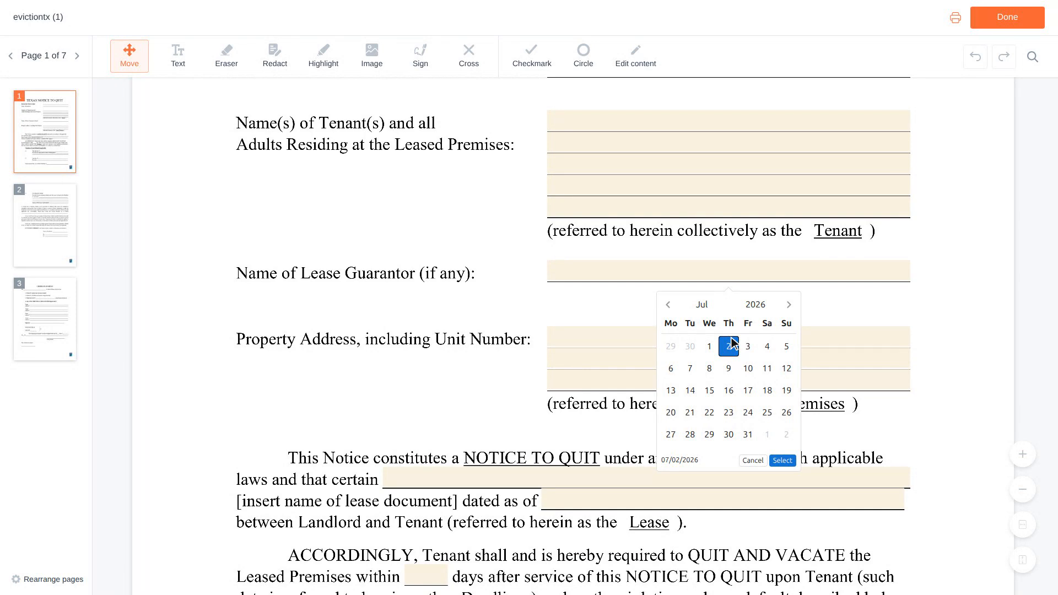
Enter 'Residential Lease Agreement' as the lease name and 06/01/2023 as its date.
scroll(733, 342, down, 1)
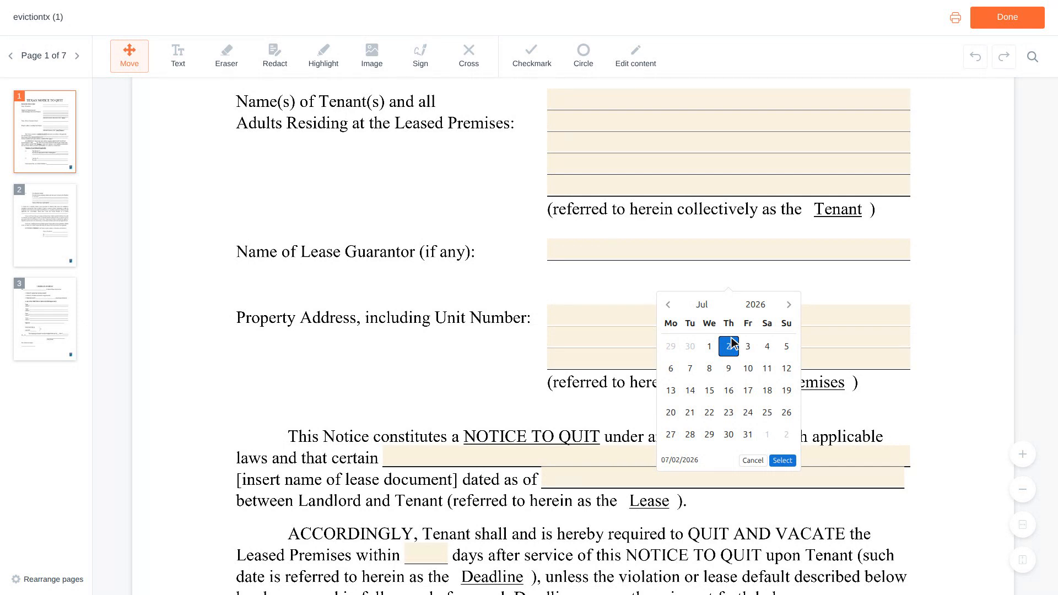
scroll(732, 342, down, 2)
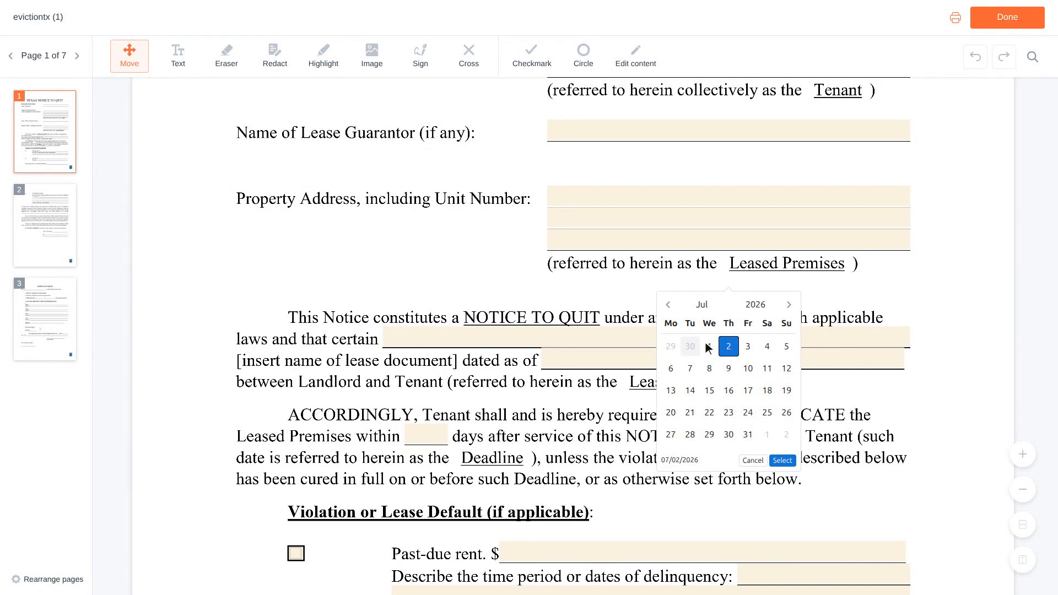
click(650, 338)
text(Residential)
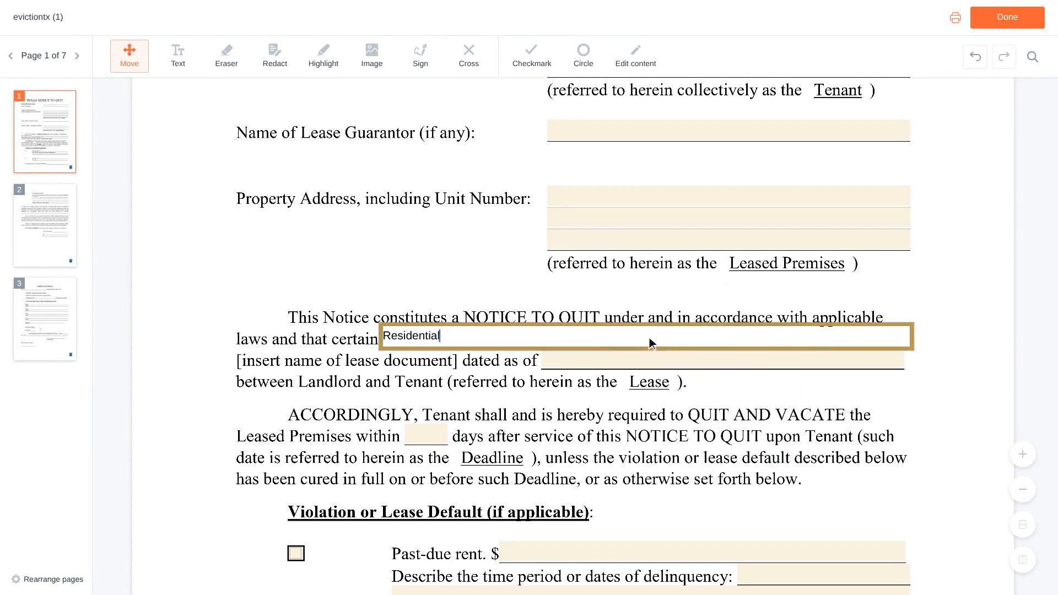
text( Lease Agreement)
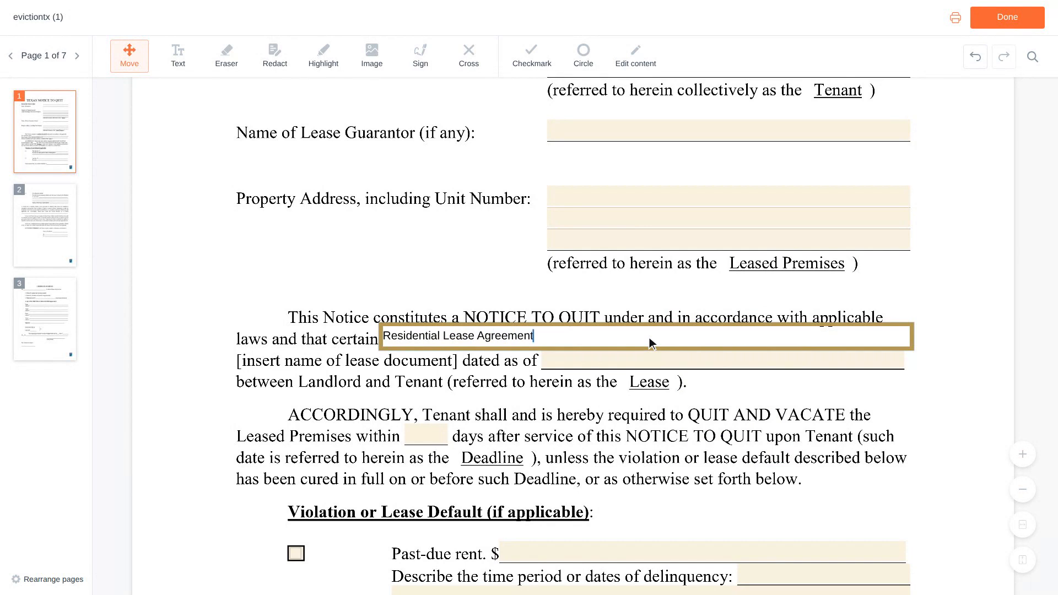
scroll(650, 343, down, 1)
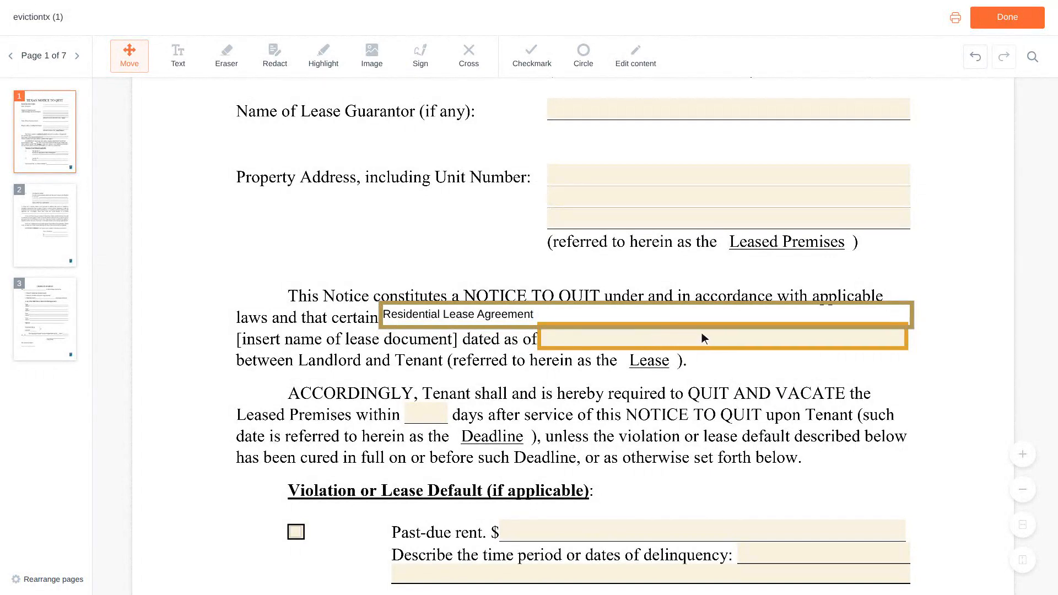
click(725, 338)
text(06/01/20)
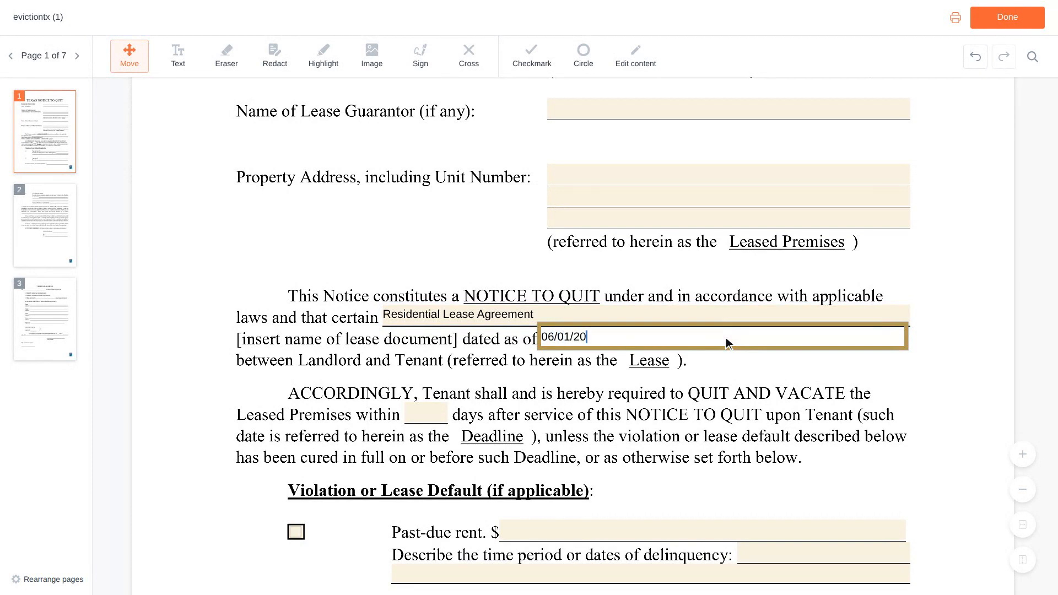
text(23)
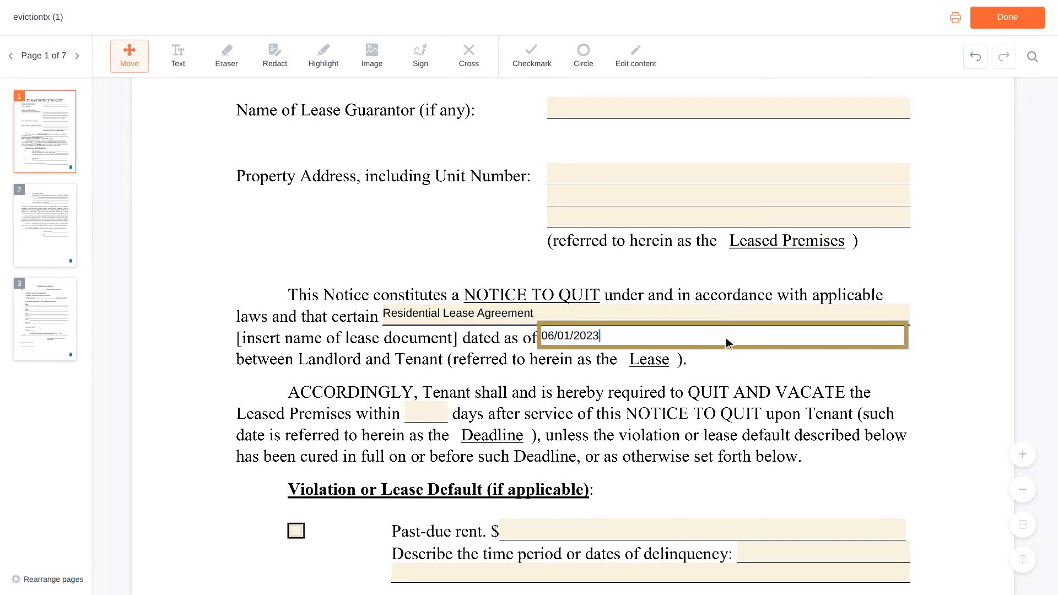
scroll(725, 343, down, 3)
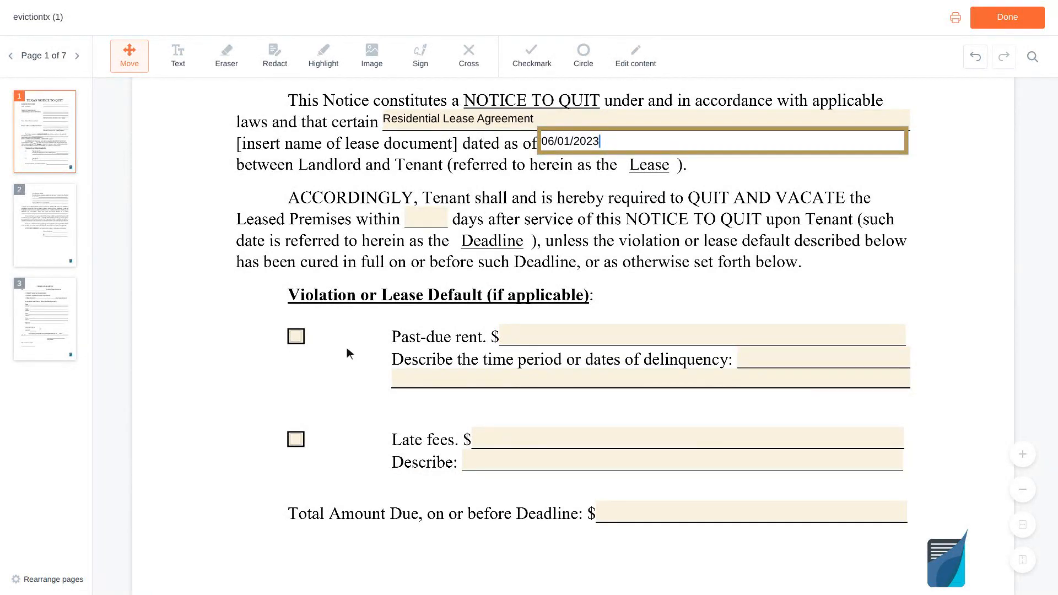
Check Past-due rent and enter 1,200 as the amount owed.
click(298, 337)
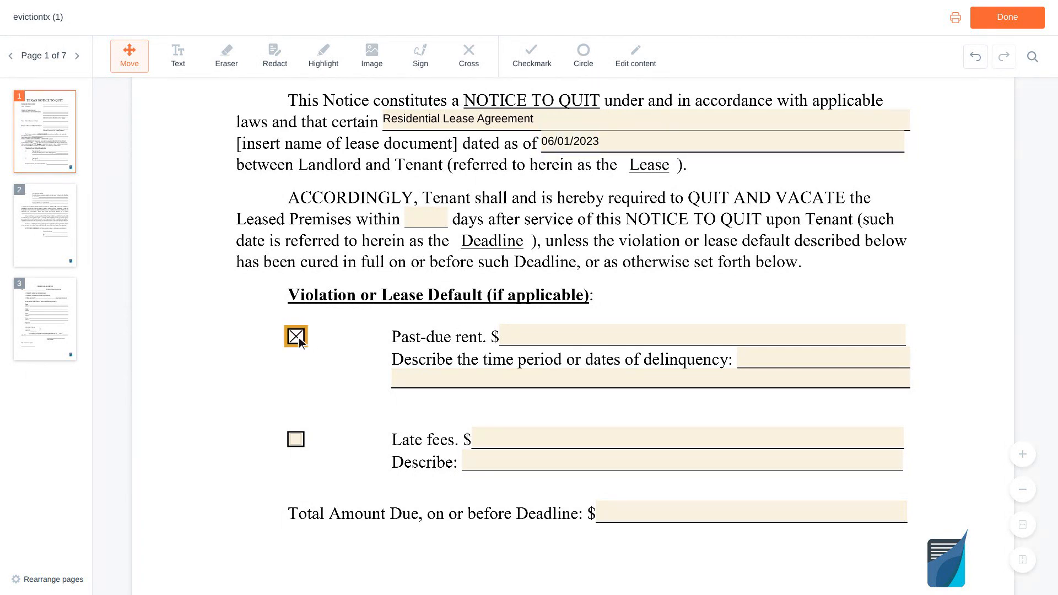
scroll(298, 343, up, 1)
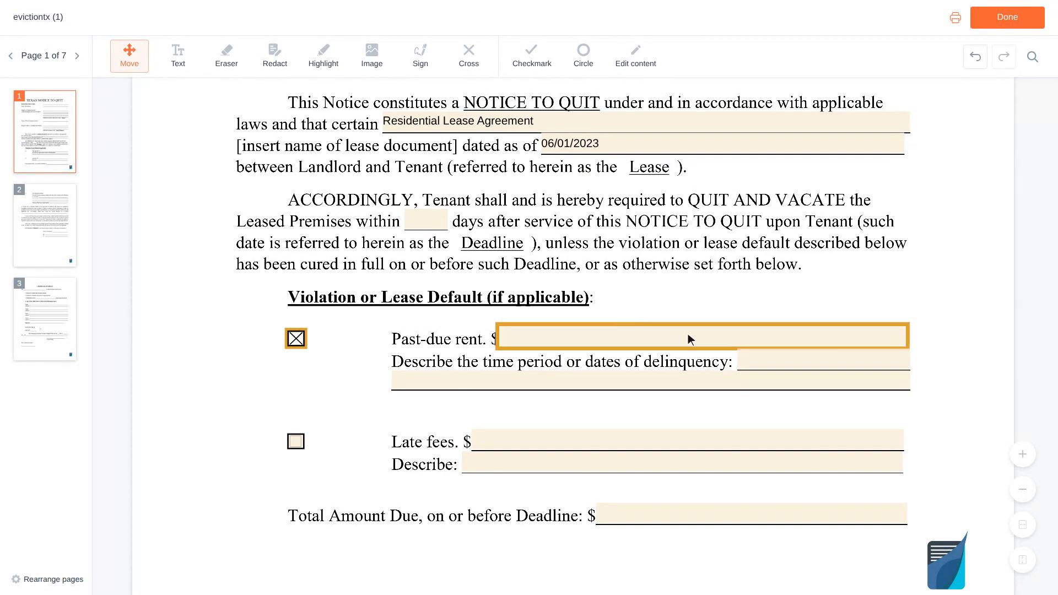
click(706, 340)
text(1,200)
scroll(707, 341, down, 1)
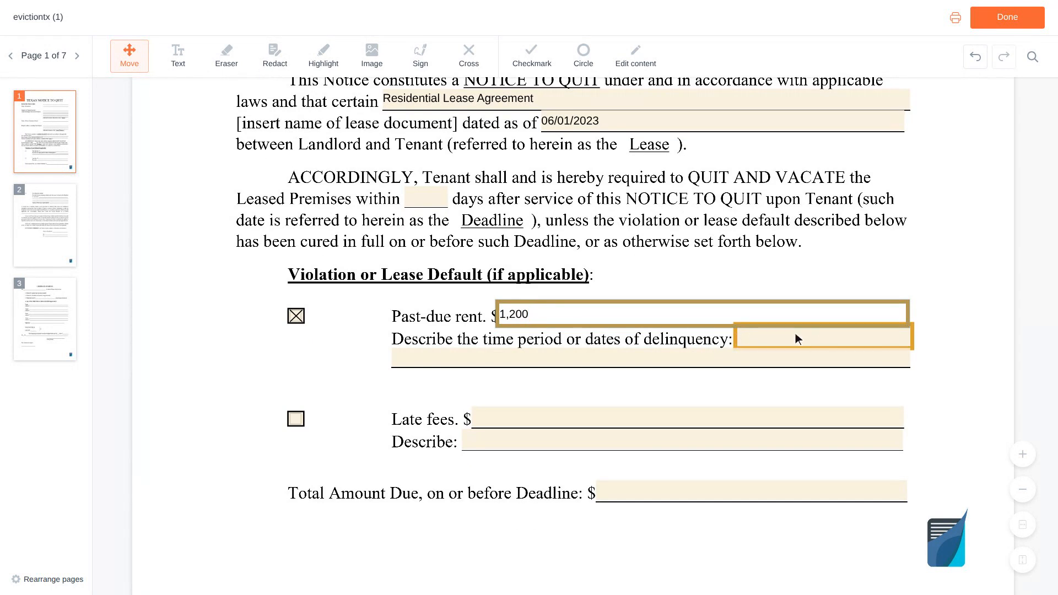
Describe the delinquency as 'February 2024 rent, due on the first' and tick Late fees.
click(826, 337)
text(February 2)
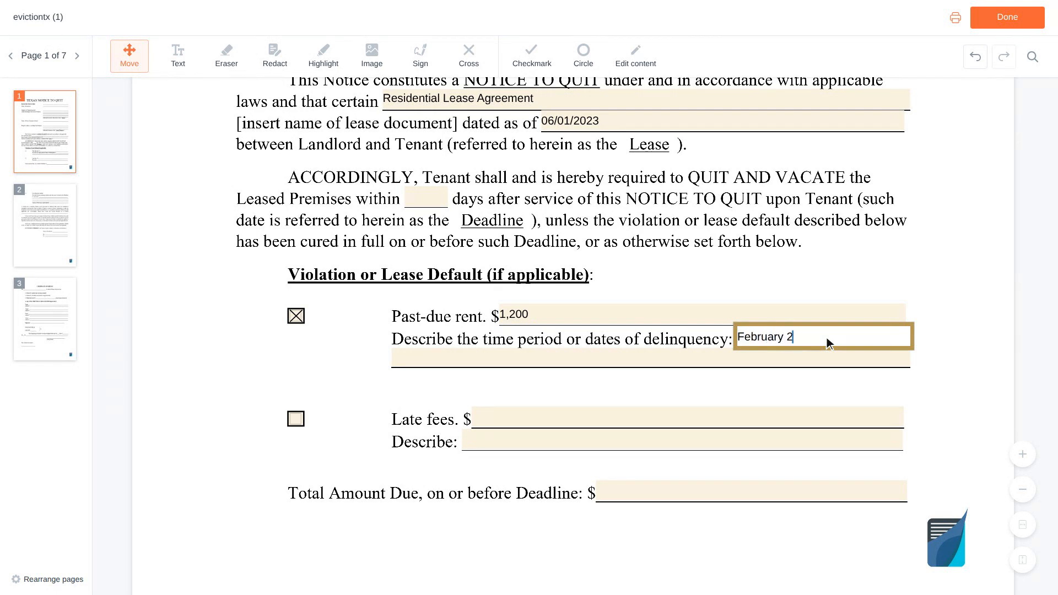
text(024 rent, due on the first)
scroll(827, 337, down, 2)
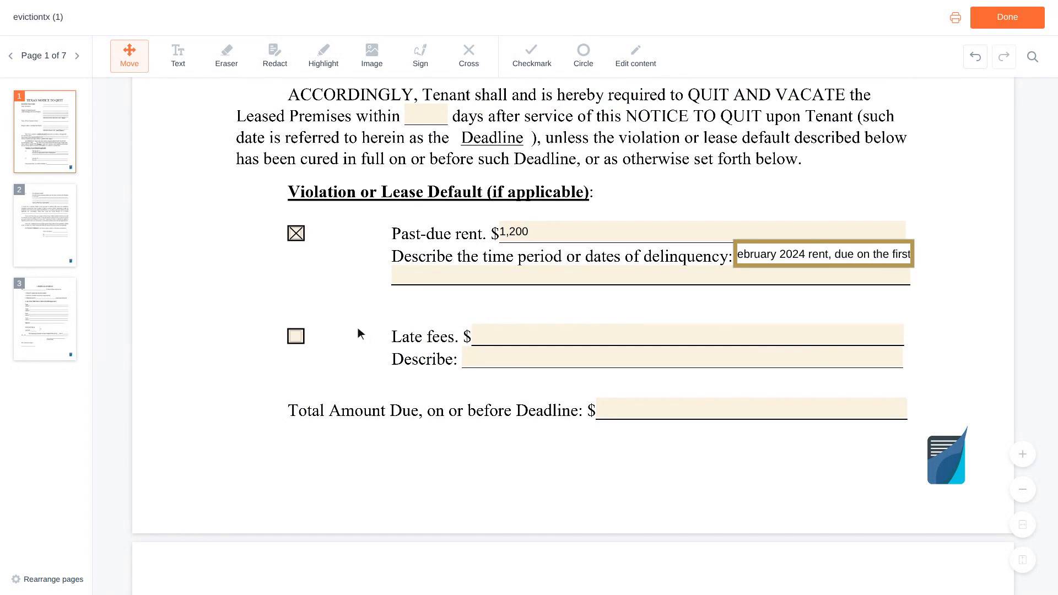
click(301, 337)
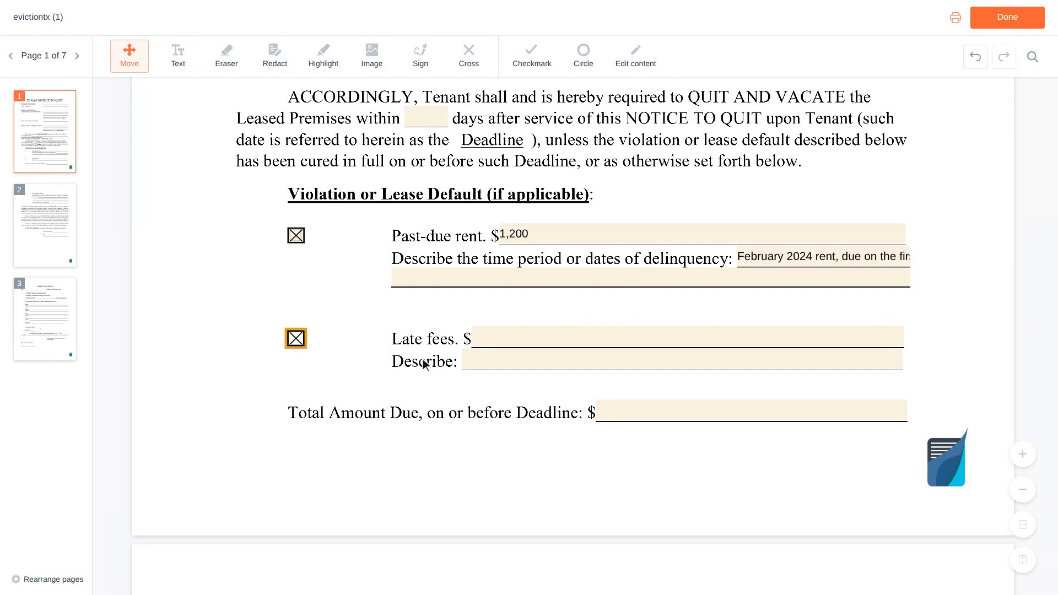
Enter 50 for late fees and 1,250 for the Total Amount Due.
click(690, 339)
text(50)
scroll(690, 337, down, 1)
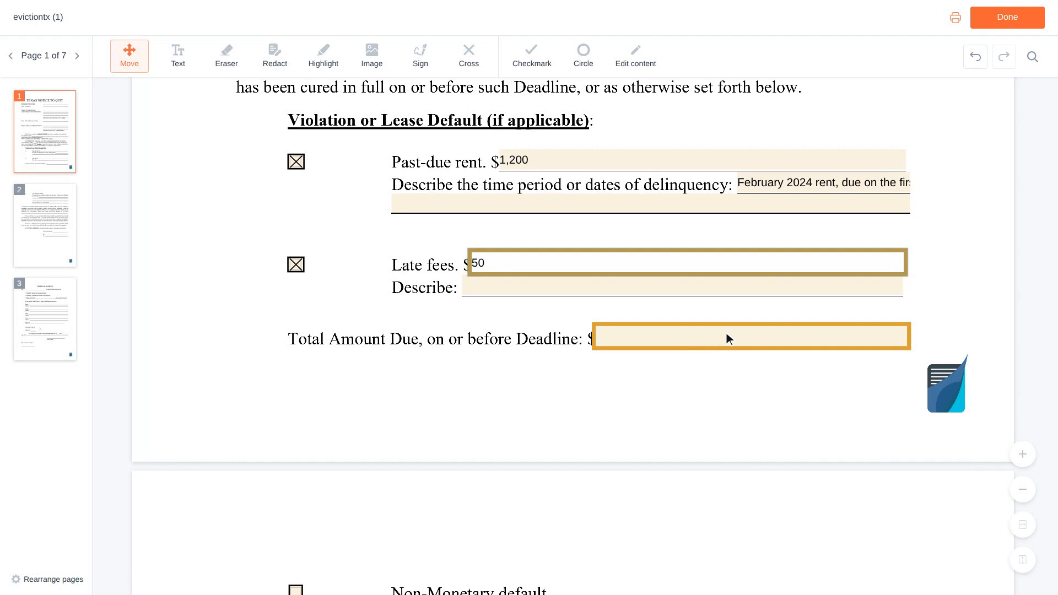
click(754, 341)
text(1,250)
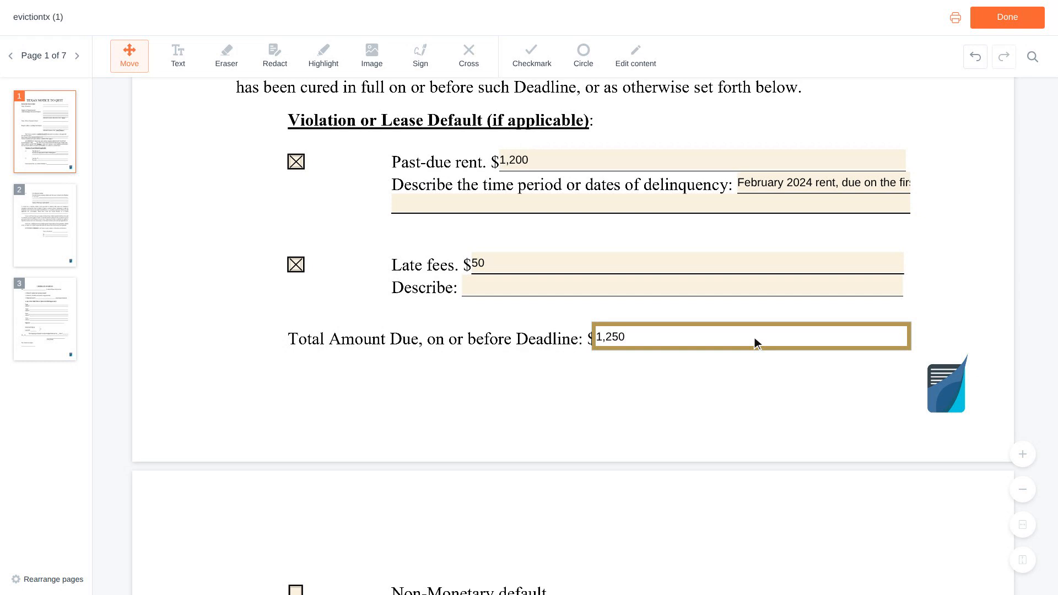
key(Tab)
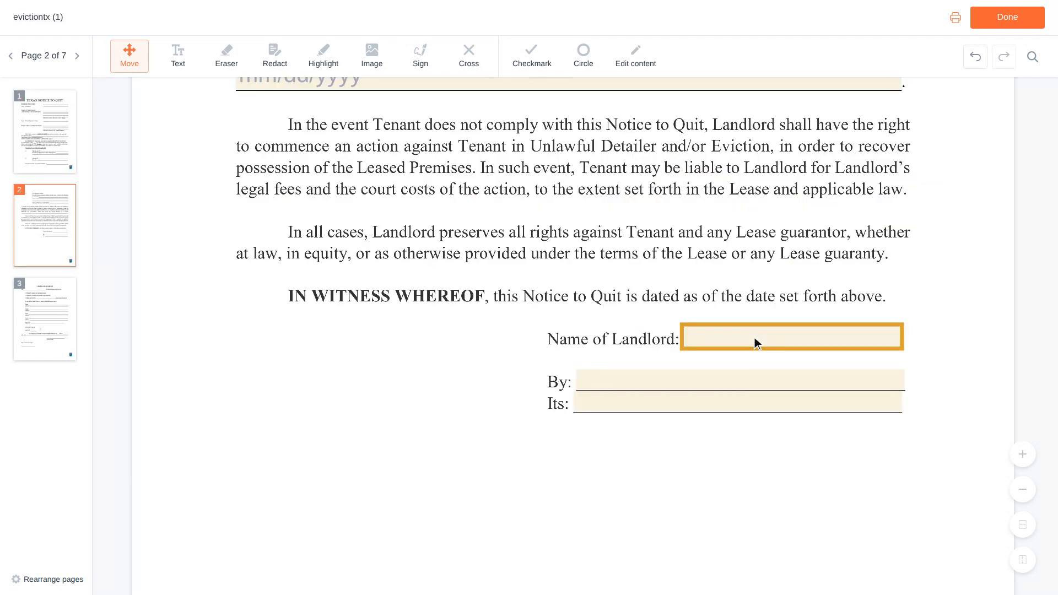
Put the landlord's name in Name of Landlord and By, and Owner in Its.
click(795, 339)
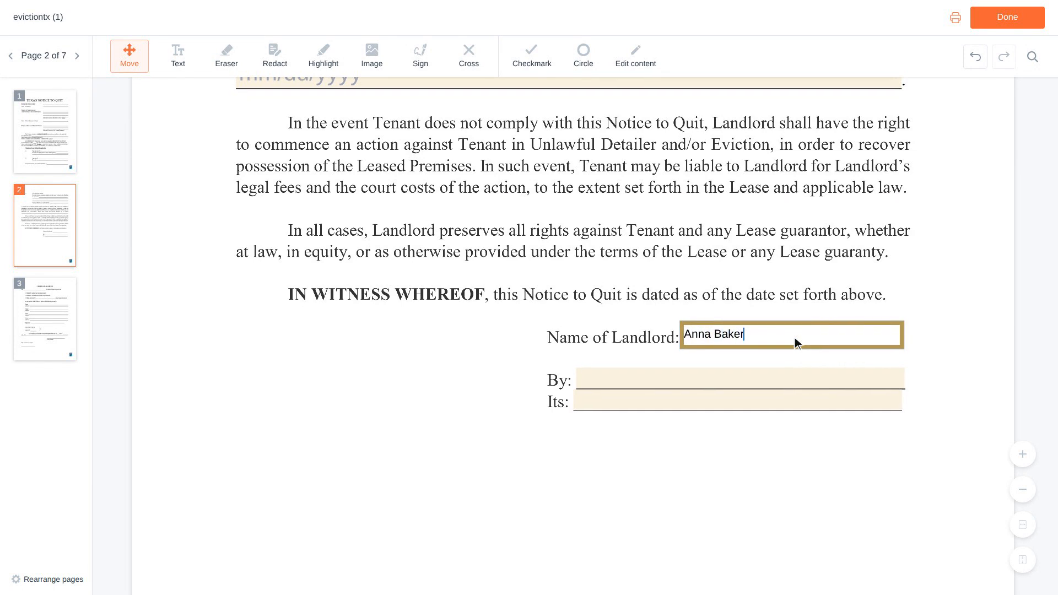
scroll(795, 337, down, 1)
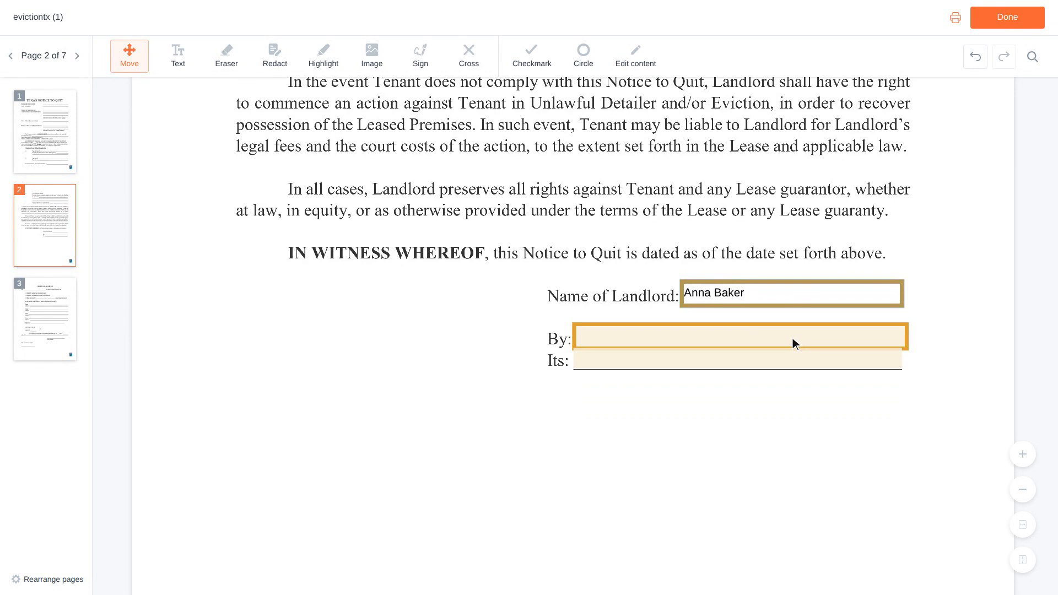
click(744, 337)
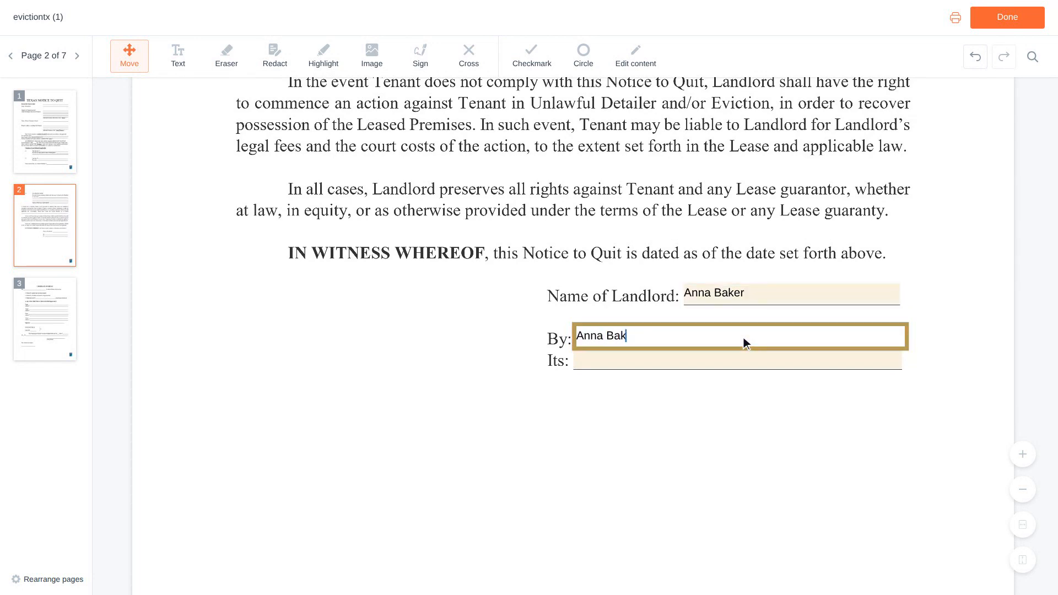
scroll(743, 337, down, 1)
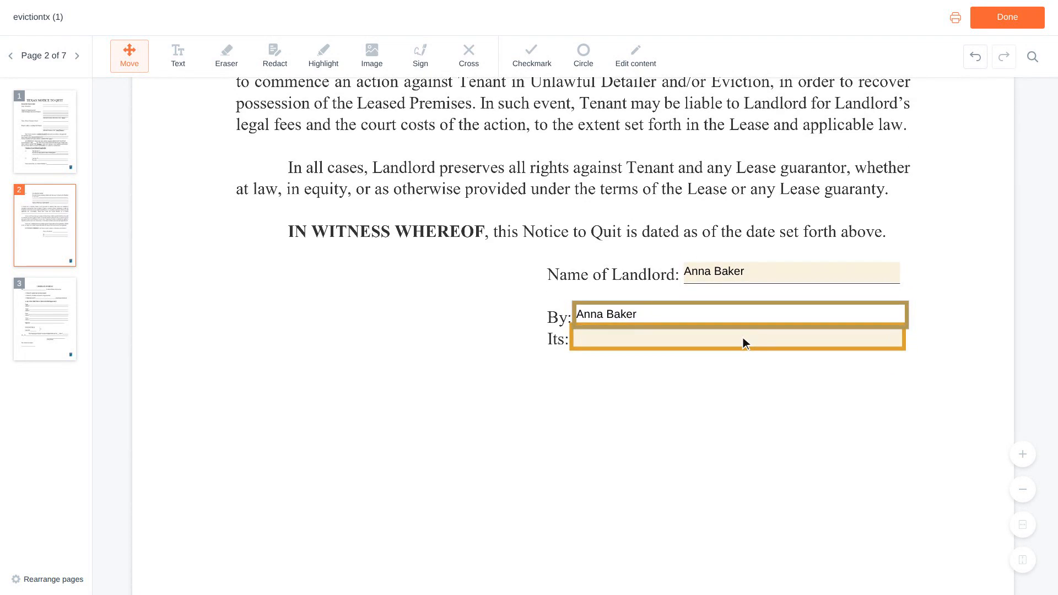
click(741, 337)
text(O)
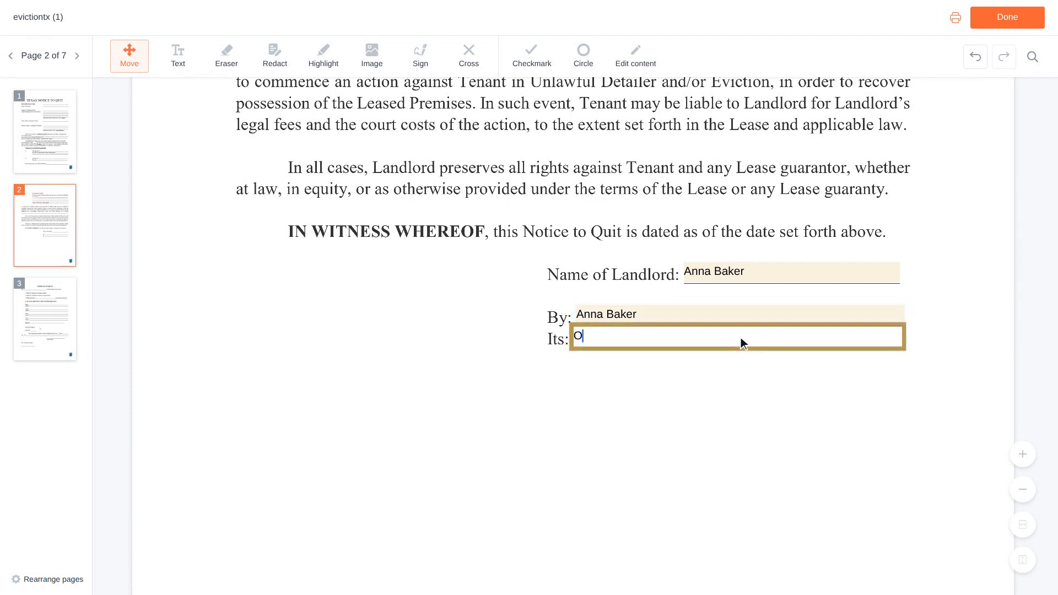
text(wner)
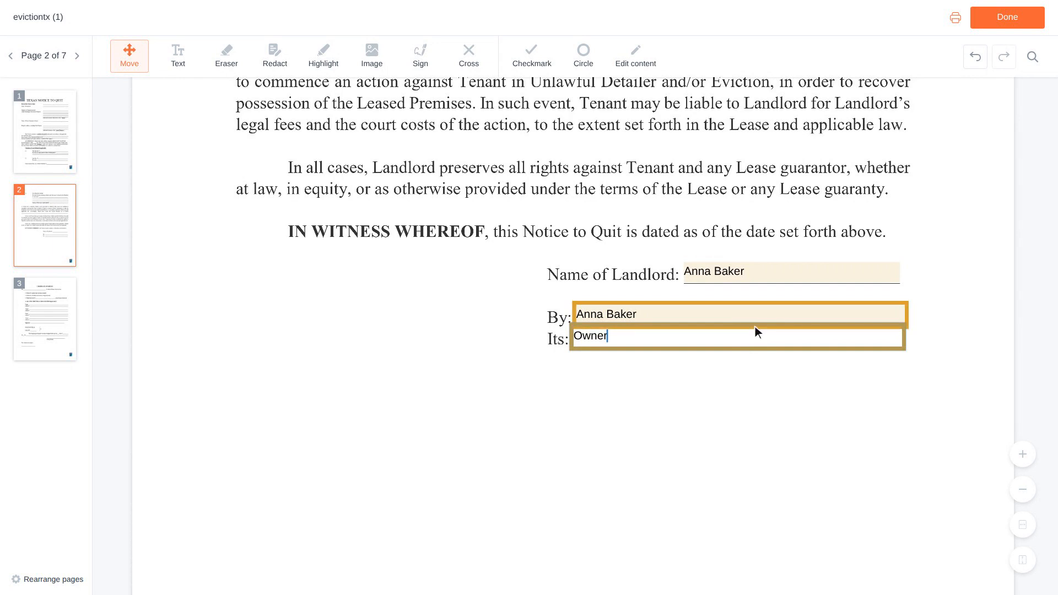